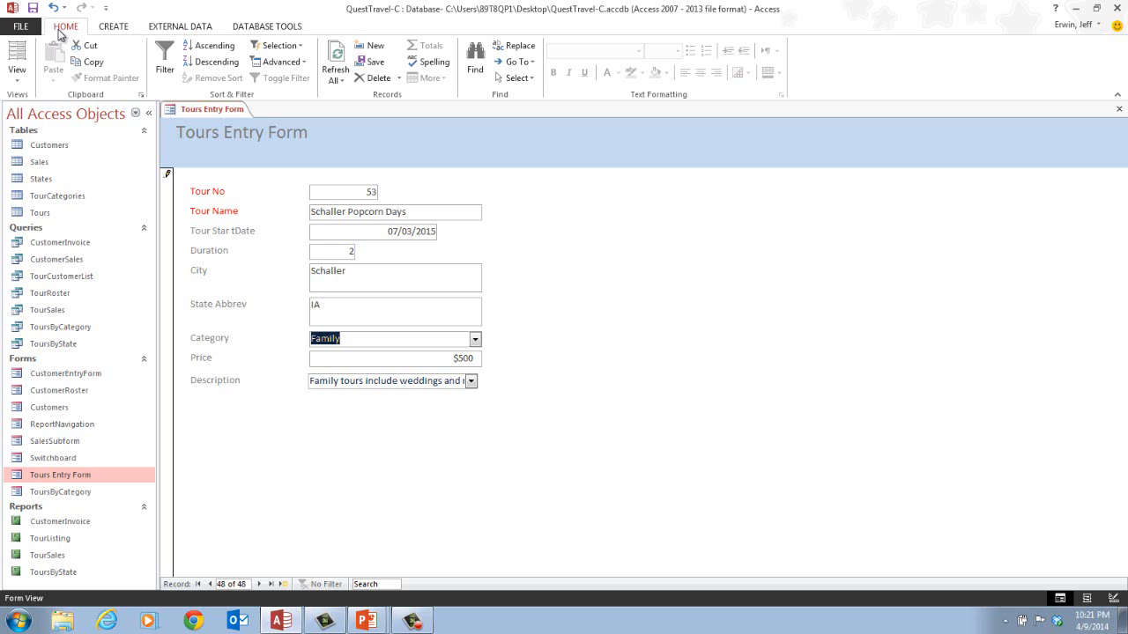
# Step: Switch the Tours Entry Form from Form View to Layout View
pyautogui.click(18, 55)
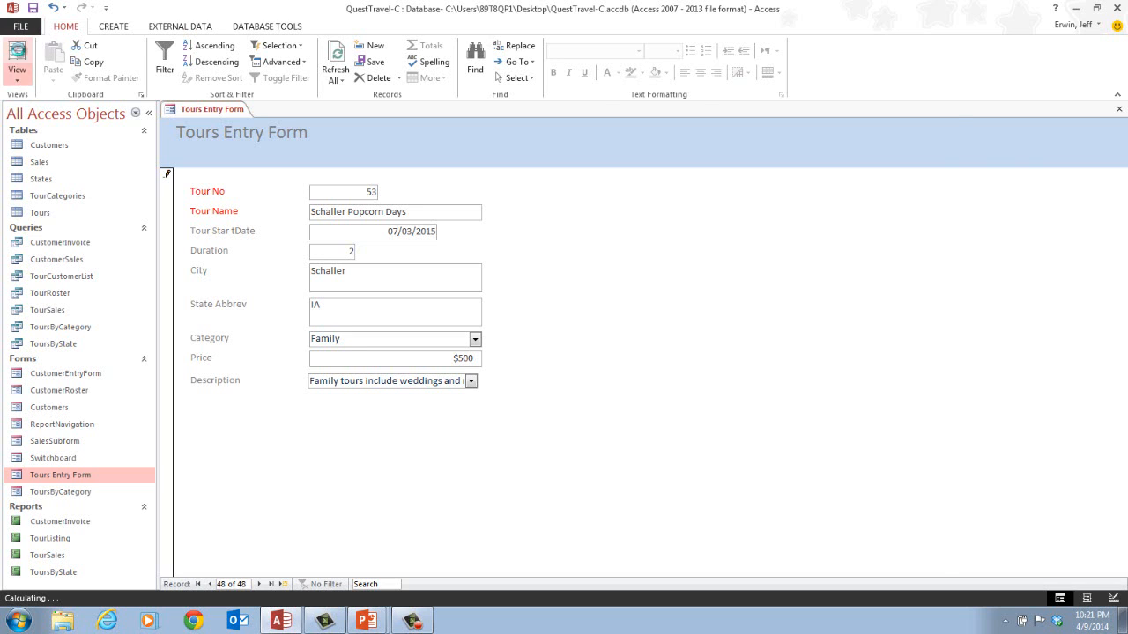
pyautogui.click(17, 78)
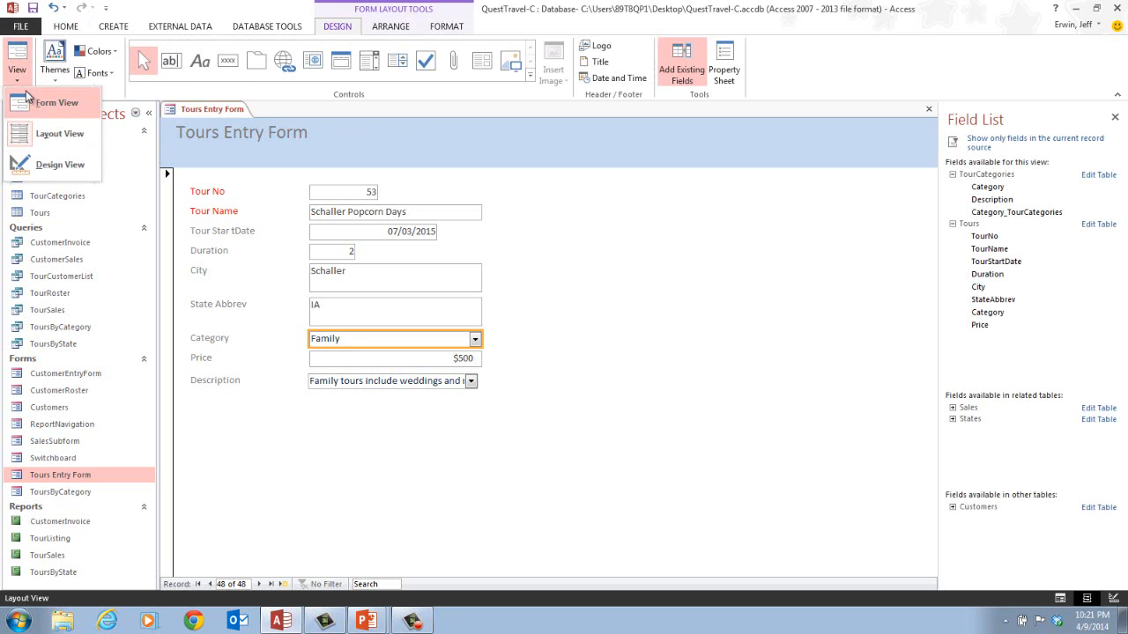
pyautogui.click(52, 133)
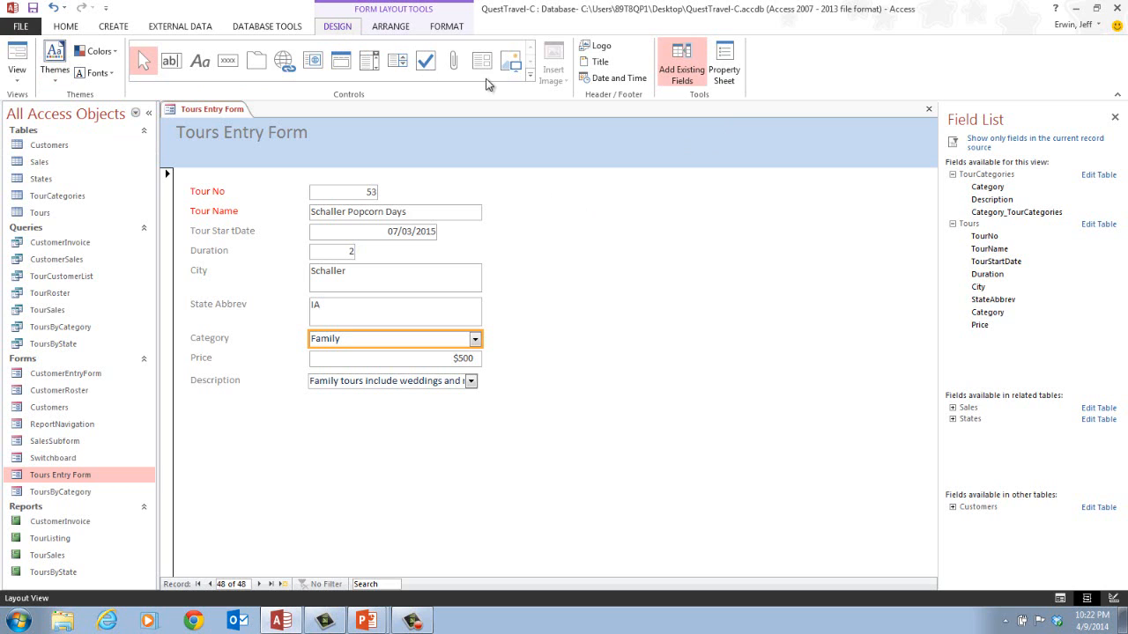
# Step: Set the Category combo box's Default Value property to "Adventure"
pyautogui.click(735, 68)
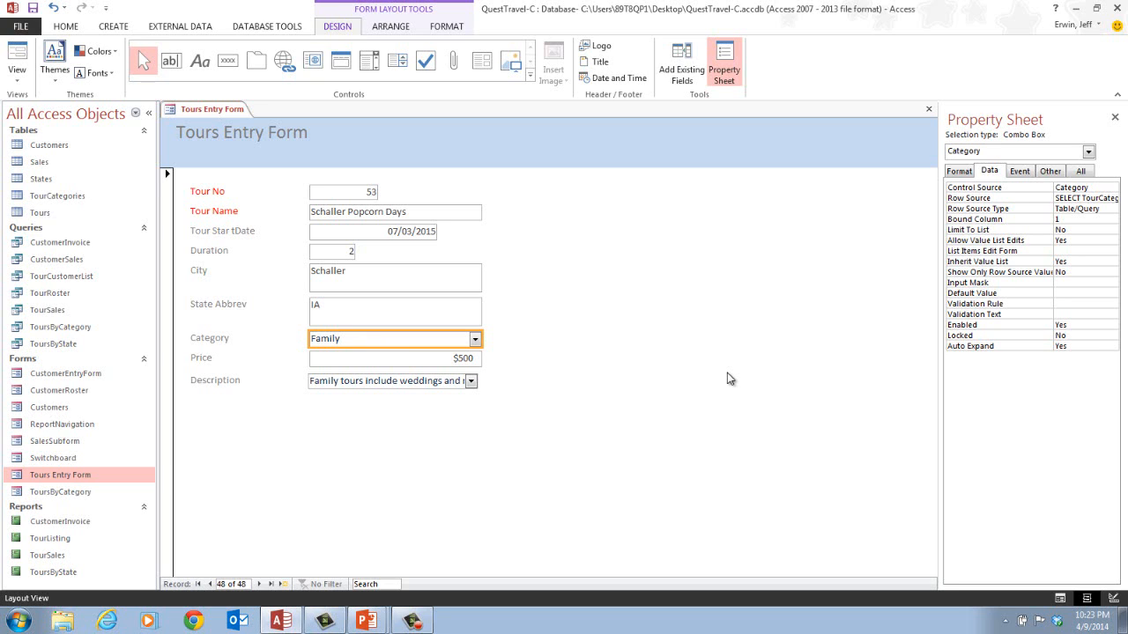
pyautogui.click(997, 175)
pyautogui.click(1064, 294)
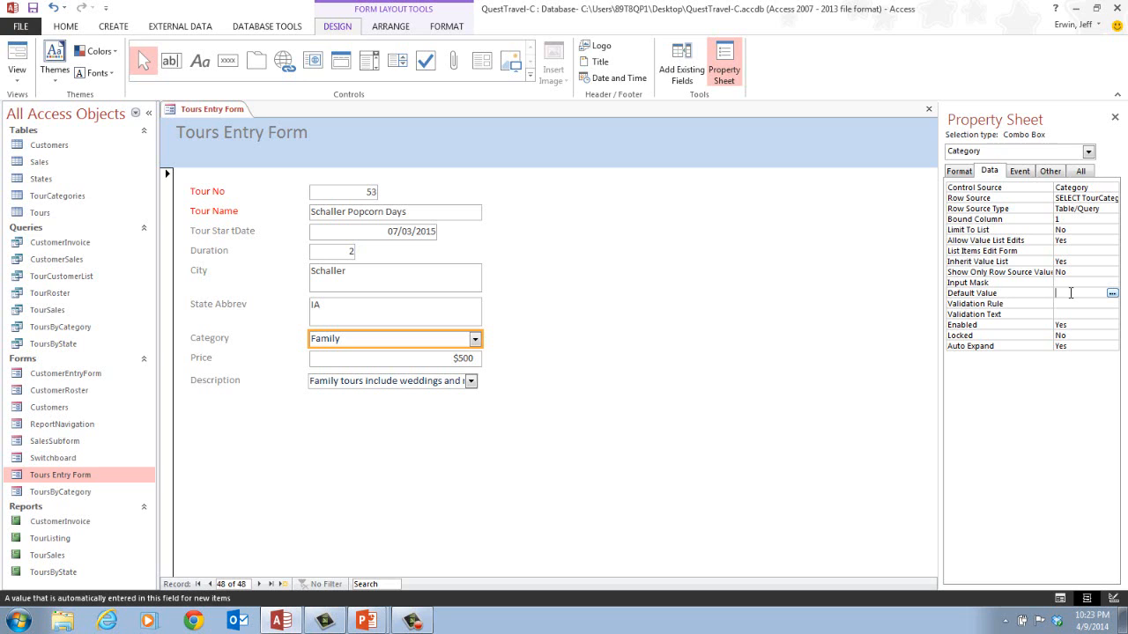
pyautogui.write('venture')
pyautogui.press('Return')
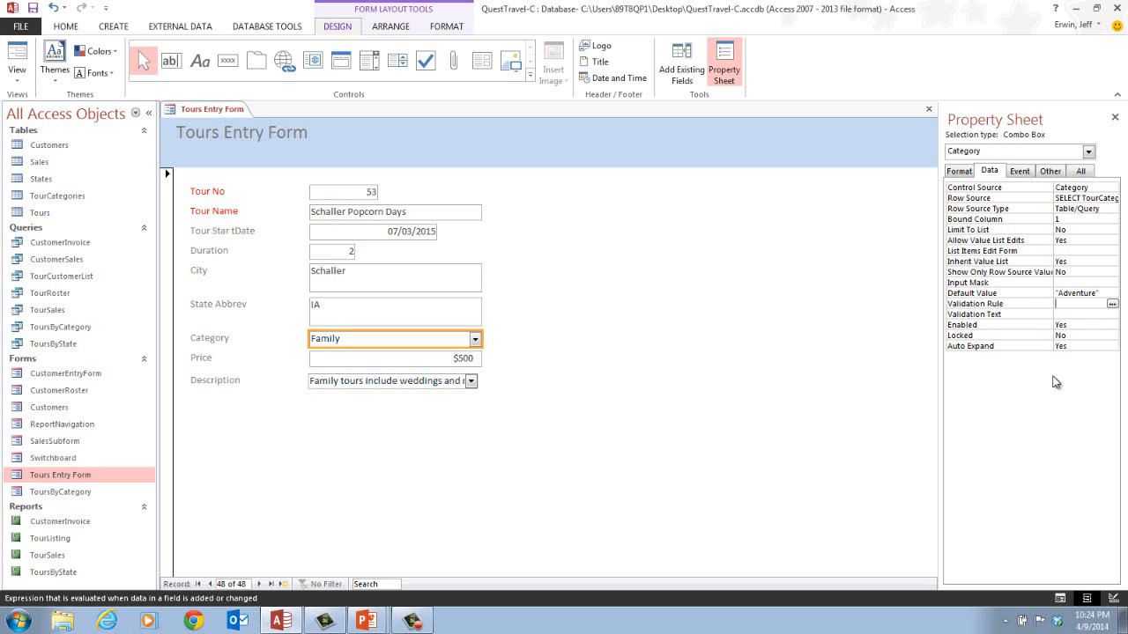
# Step: Right-align the text of the Tour No label, with its format properties displayed
pyautogui.click(959, 174)
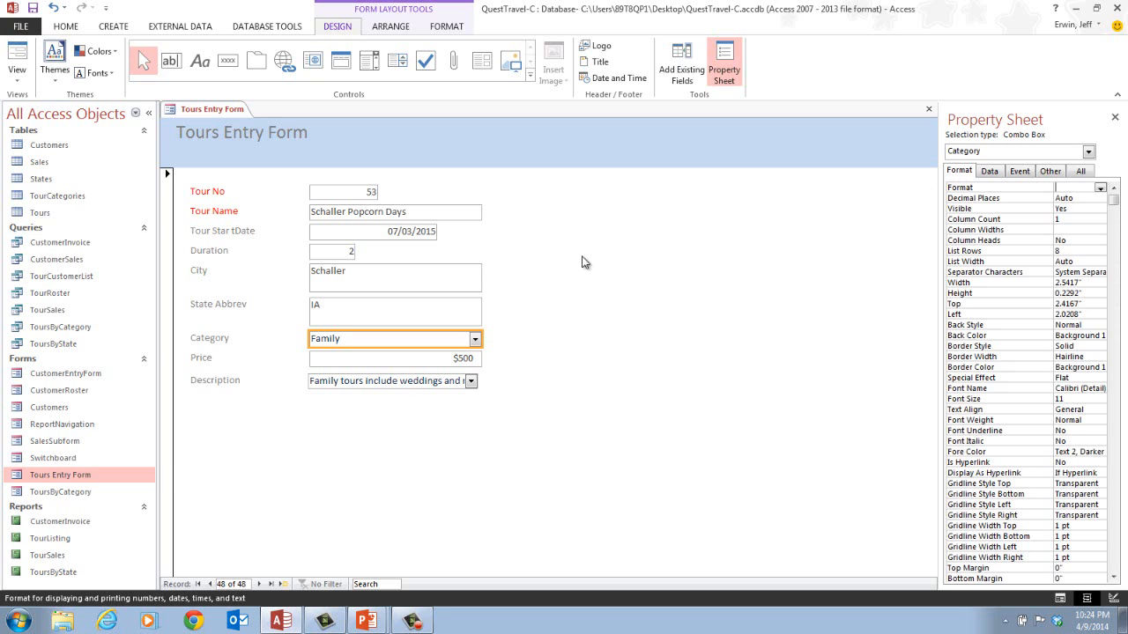
pyautogui.click(222, 193)
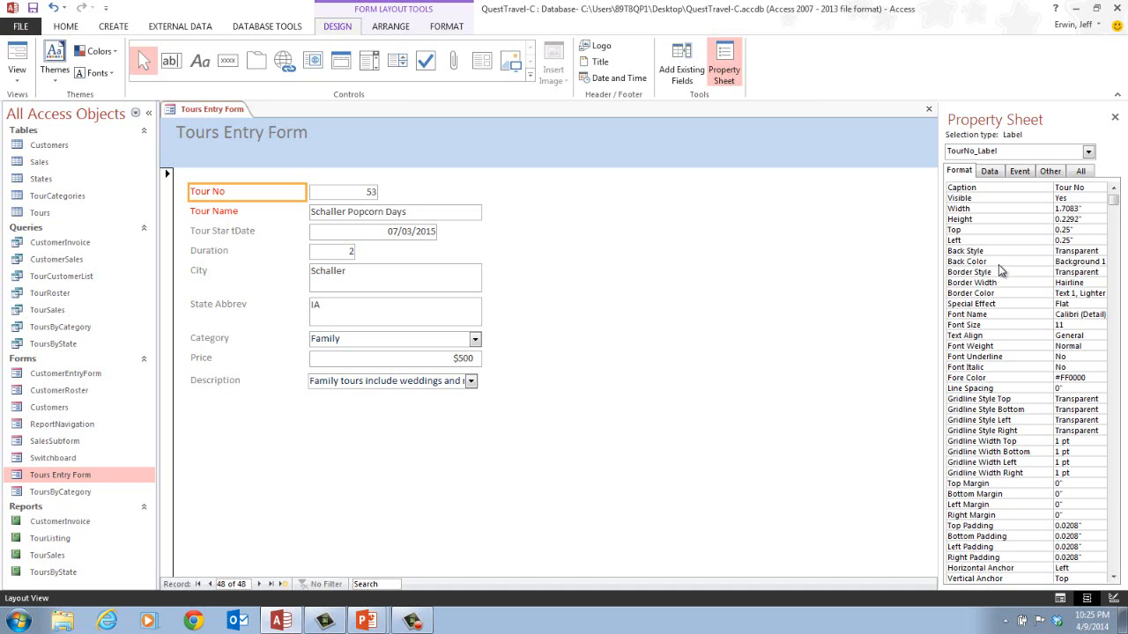
pyautogui.click(65, 30)
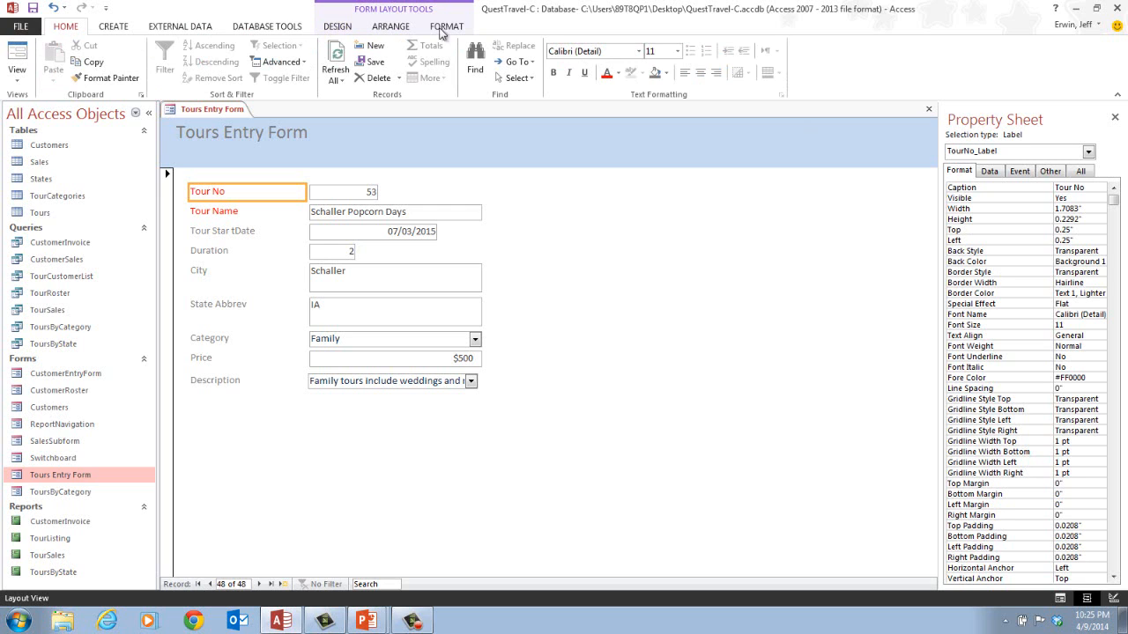
pyautogui.click(716, 75)
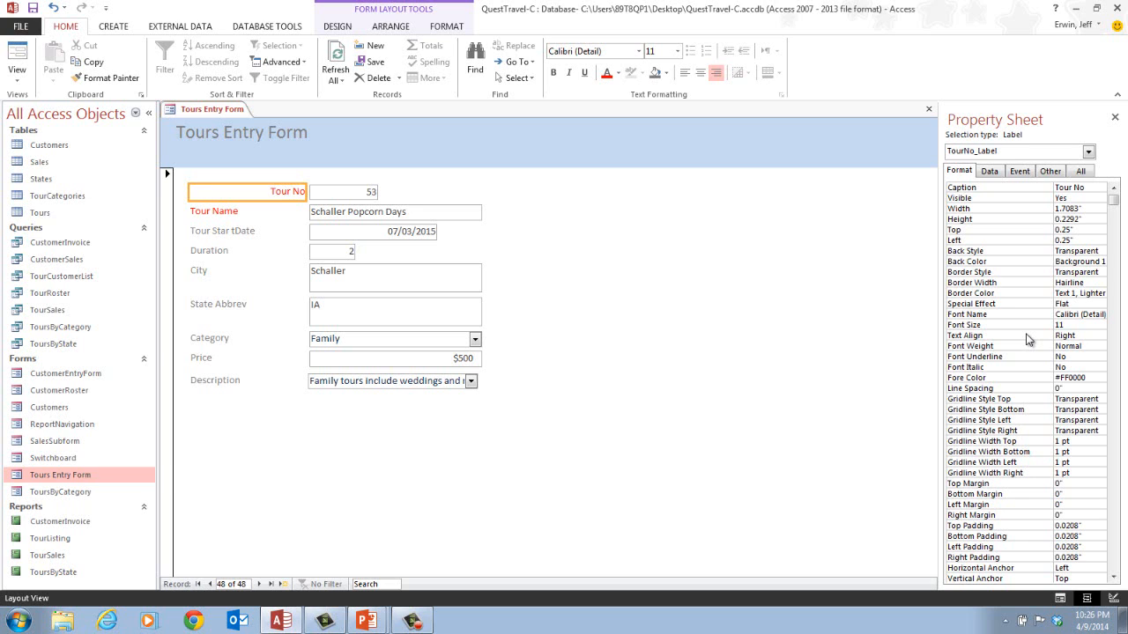
# Step: Right-align all the remaining field labels together, from Tour Name through Description
pyautogui.click(254, 214)
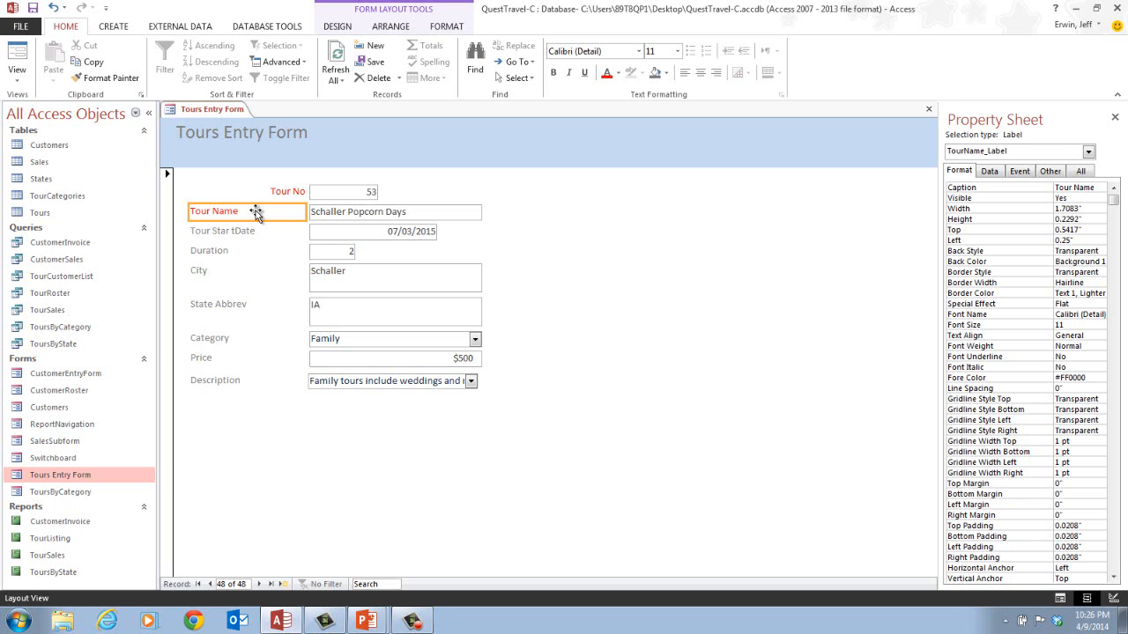
pyautogui.keyDown('shift'); pyautogui.click(227, 234); pyautogui.keyUp('shift')
pyautogui.keyDown('shift'); pyautogui.click(224, 251); pyautogui.keyUp('shift')
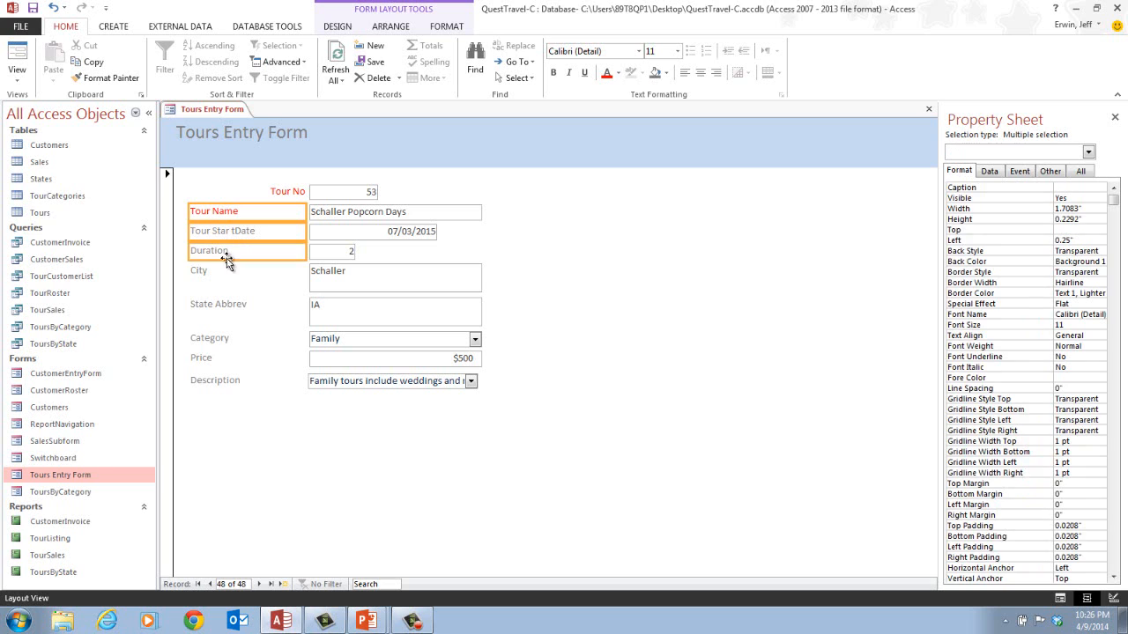
pyautogui.keyDown('shift'); pyautogui.click(226, 271); pyautogui.keyUp('shift')
pyautogui.keyDown('shift'); pyautogui.click(232, 302); pyautogui.keyUp('shift')
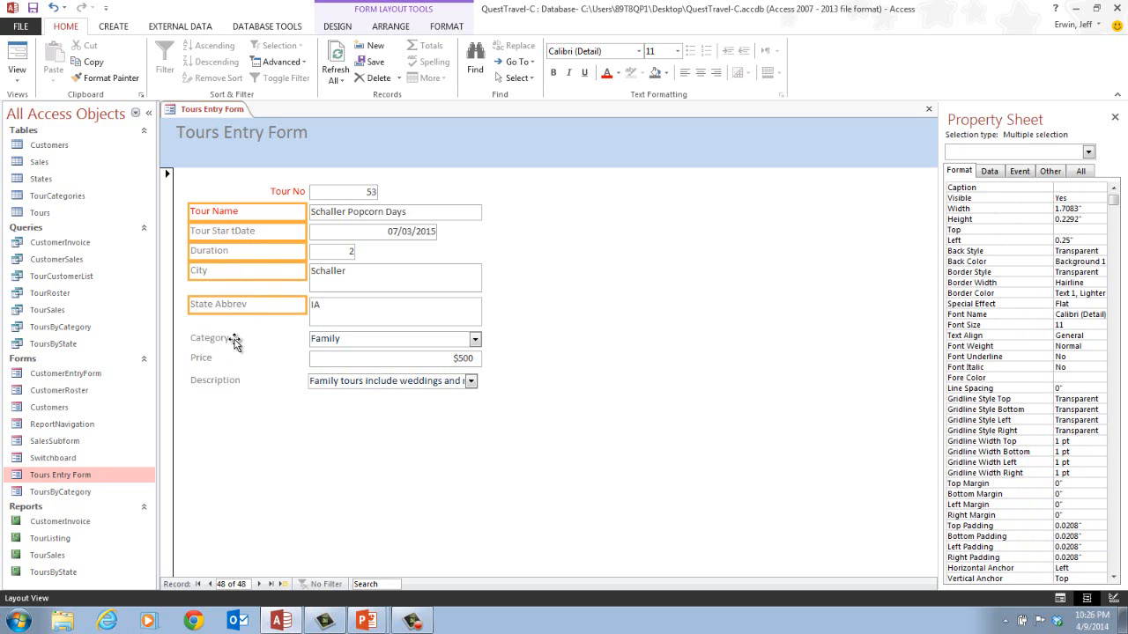
pyautogui.keyDown('shift'); pyautogui.click(234, 340); pyautogui.keyUp('shift')
pyautogui.keyDown('shift'); pyautogui.click(236, 358); pyautogui.keyUp('shift')
pyautogui.keyDown('shift'); pyautogui.click(243, 381); pyautogui.keyUp('shift')
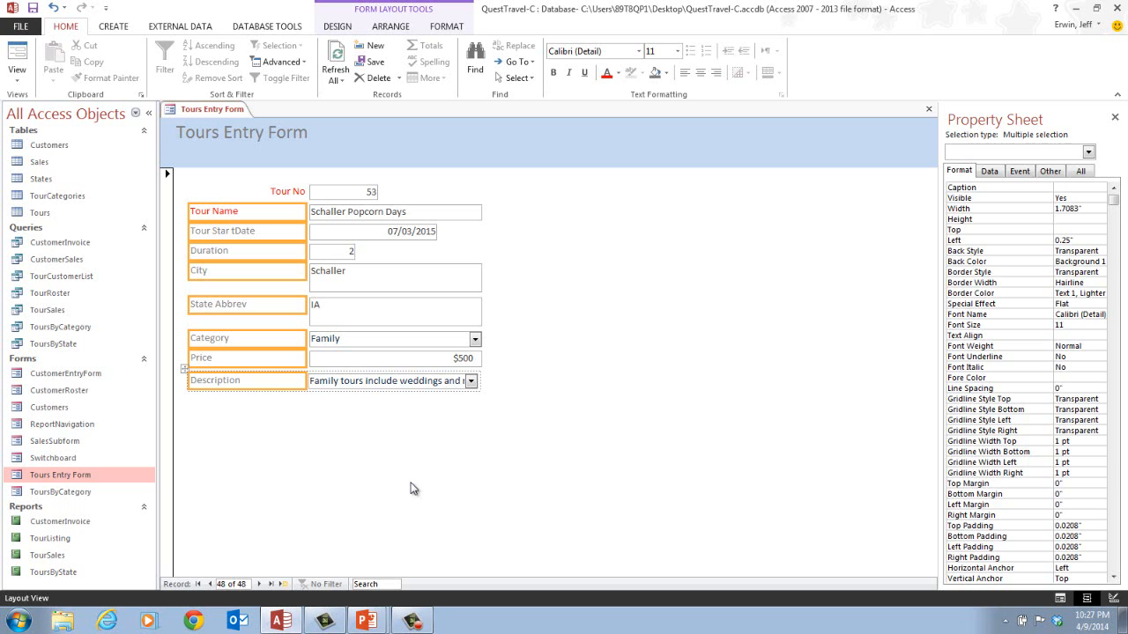
pyautogui.click(716, 73)
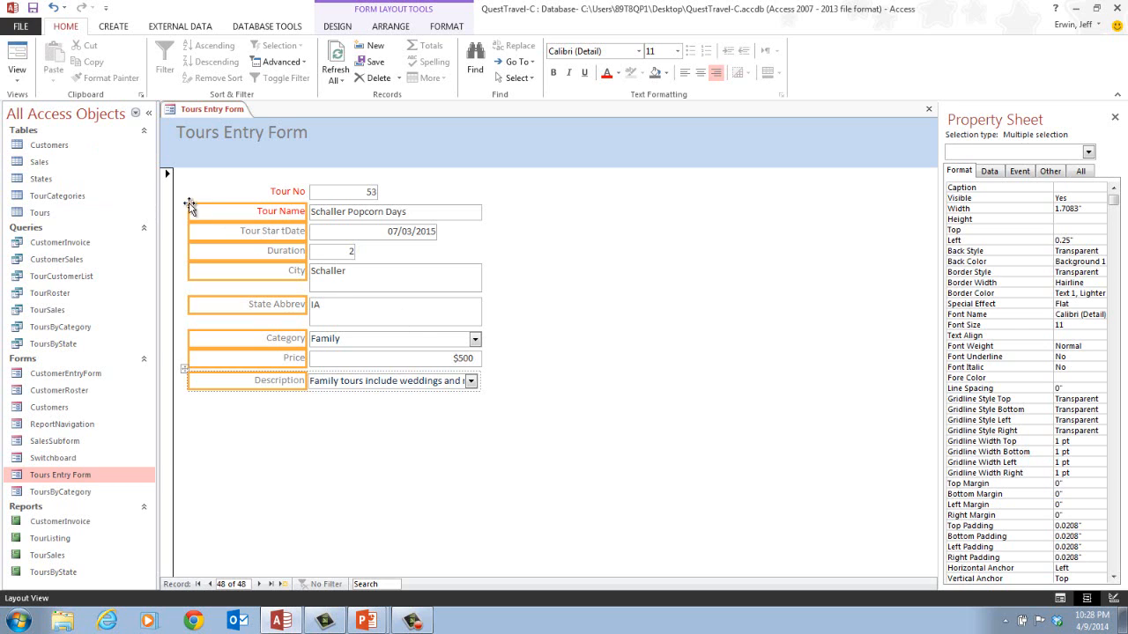
# Step: Return the form to Form View and start a new blank tour record
pyautogui.click(15, 68)
pyautogui.click(26, 82)
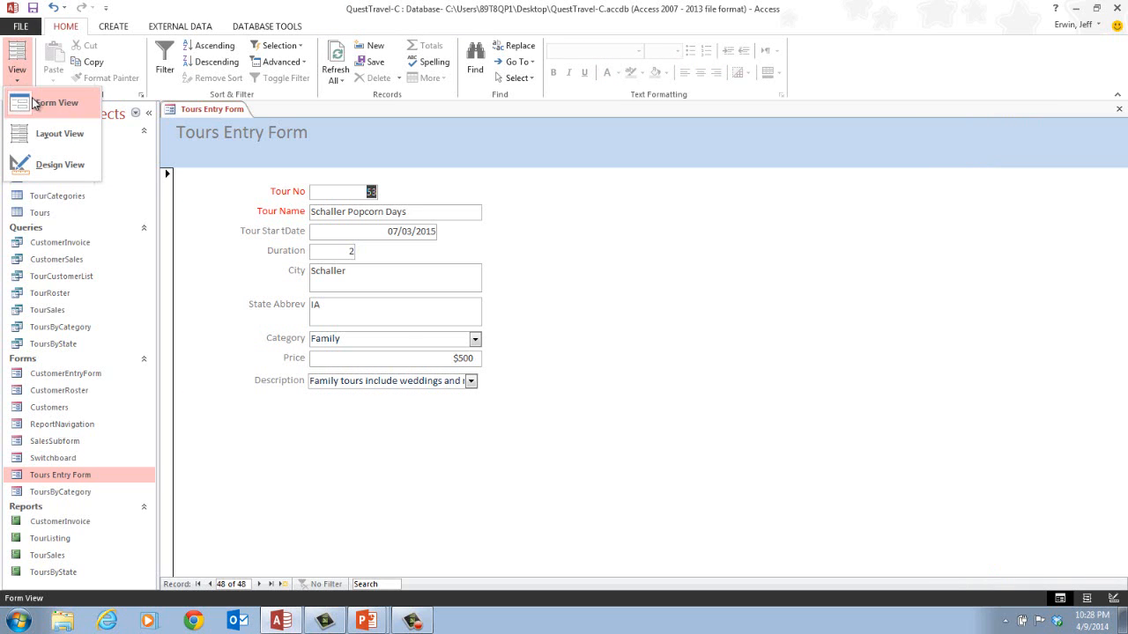
pyautogui.click(37, 104)
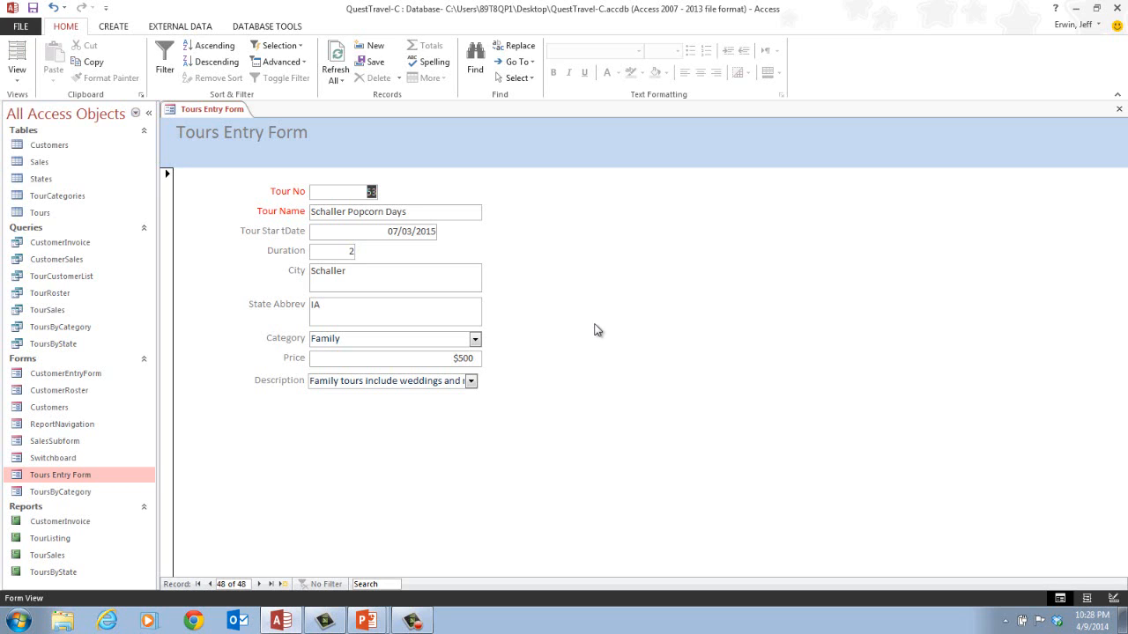
pyautogui.click(282, 585)
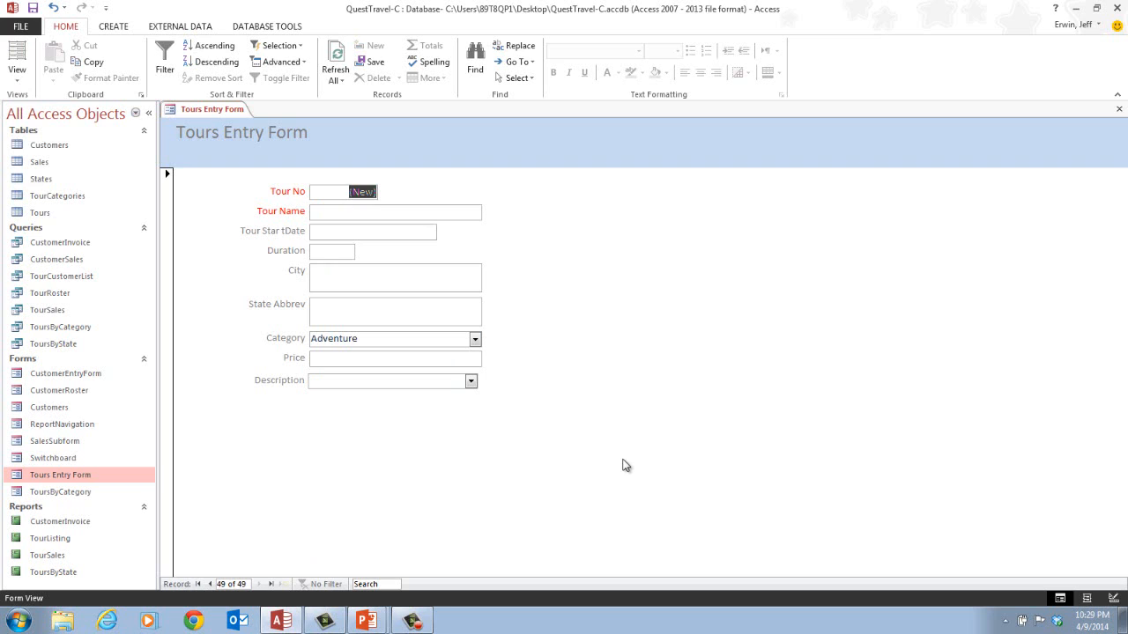
# Step: Enter the tour name "Durango Spyder Riders" and the start date 6/15/2015 in the new record
pyautogui.press('Tab')
pyautogui.write('Durango')
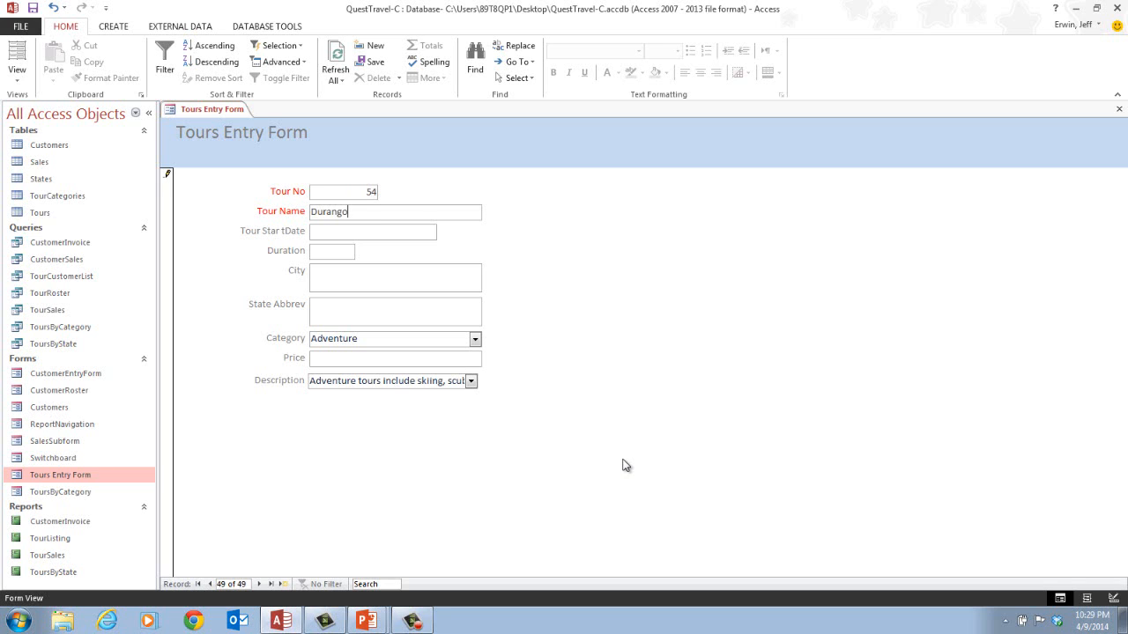
pyautogui.write(' Spyder Riders')
pyautogui.press('Tab')
pyautogui.write('6/15/2015')
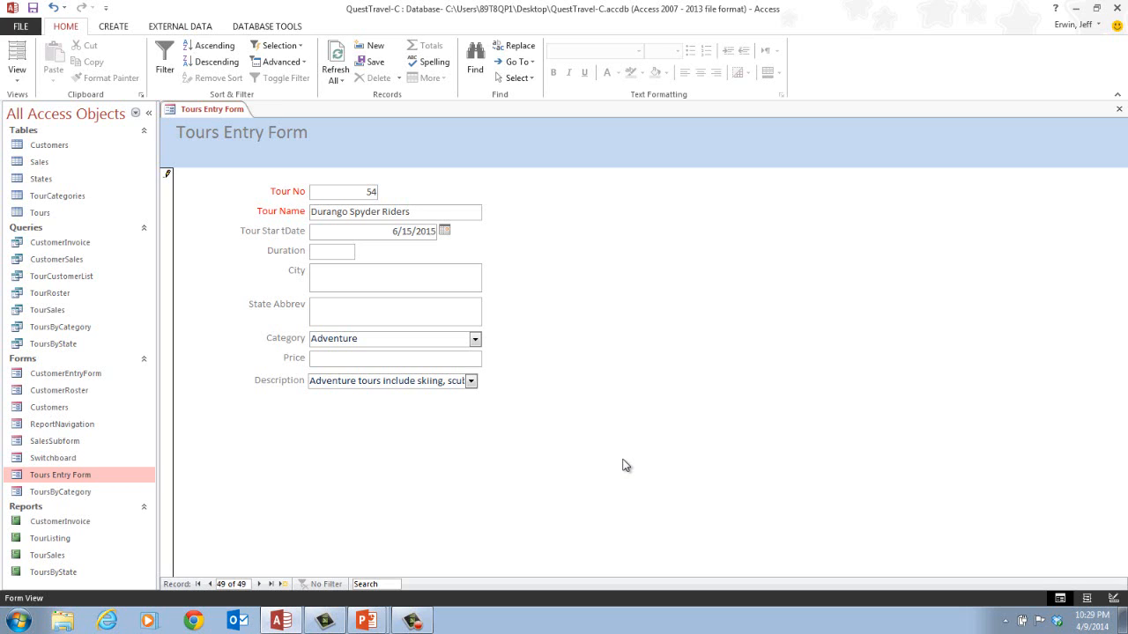
# Step: Fill in the tour's duration as 5, its city as Durango and its state abbreviation as CO
pyautogui.press('Tab')
pyautogui.write('5')
pyautogui.press('Tab')
pyautogui.write('Durango')
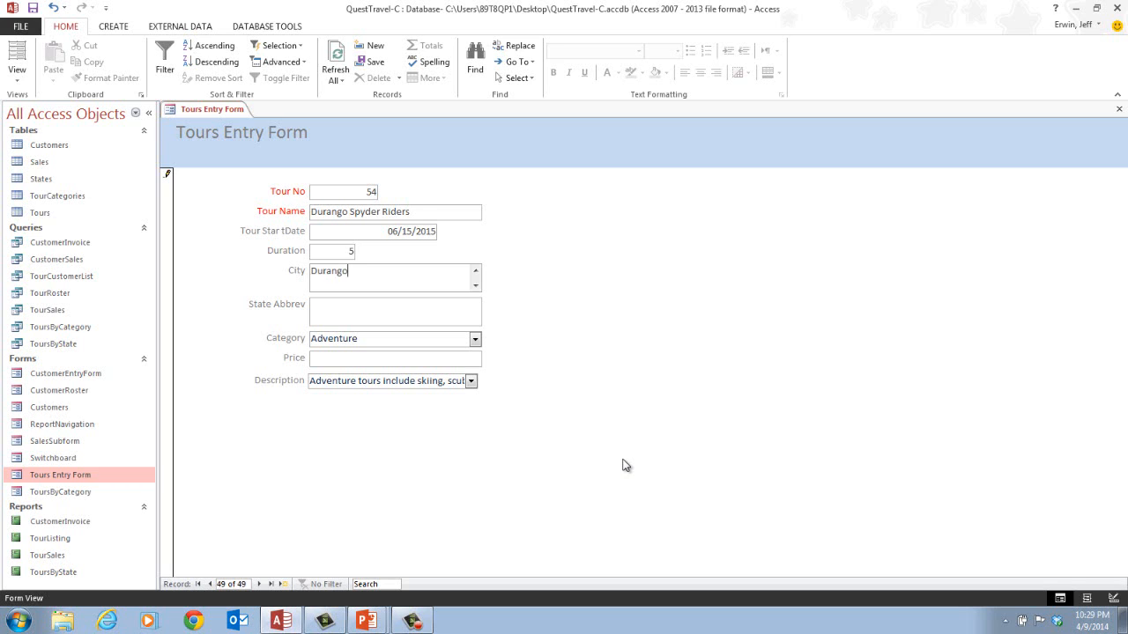
pyautogui.press('Tab')
pyautogui.write('CO')
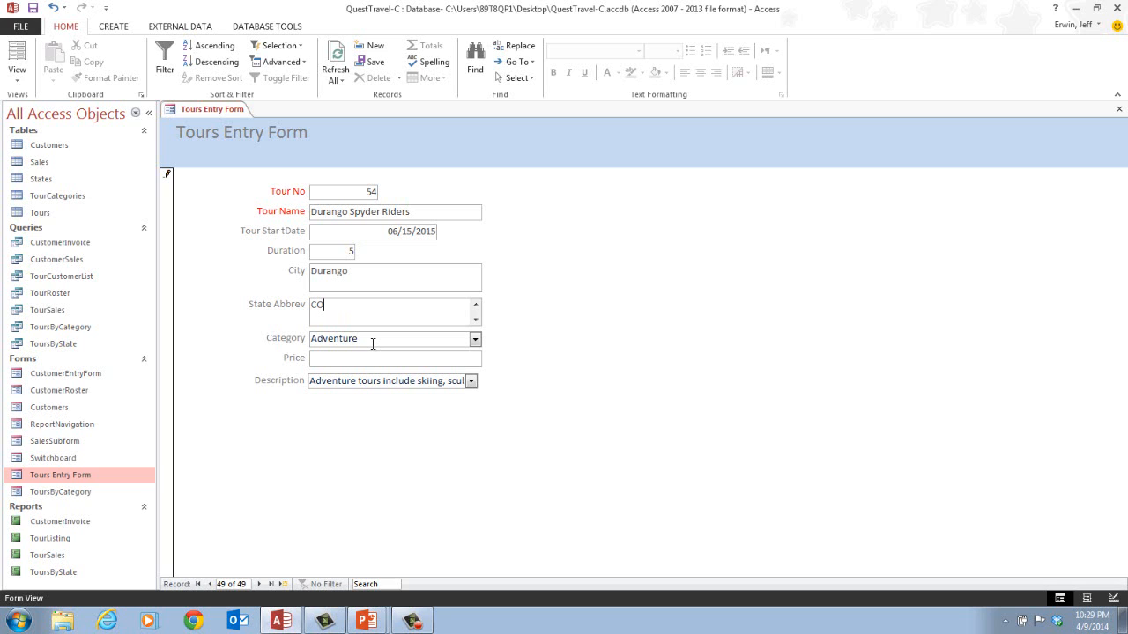
# Step: Change the new tour's category to Sports and enter a price of $1,200
pyautogui.click(475, 339)
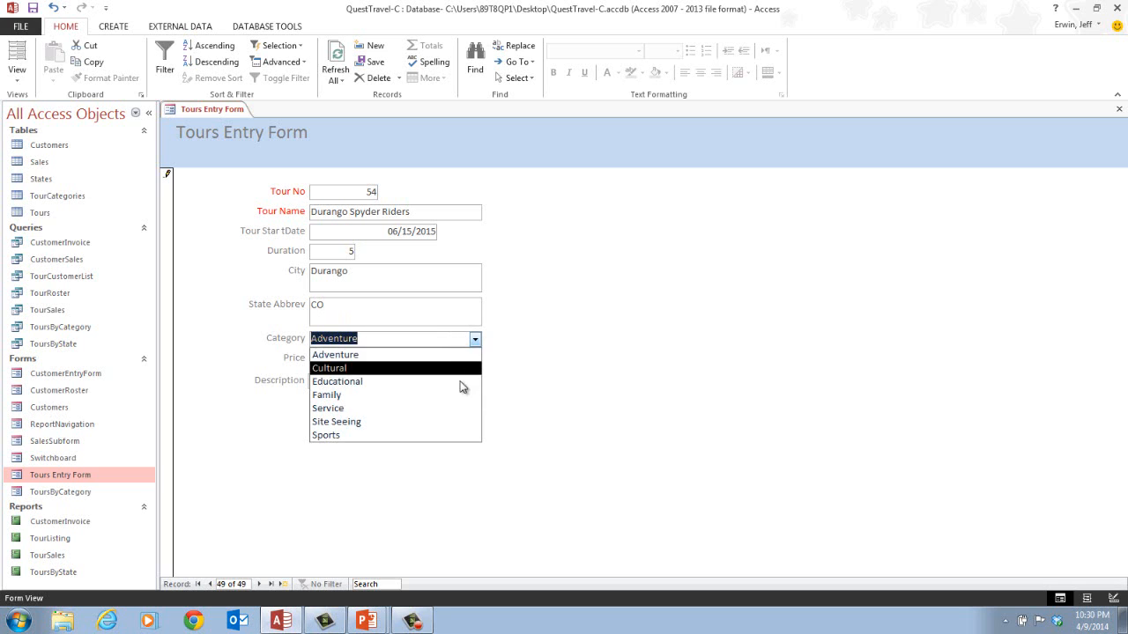
pyautogui.click(449, 435)
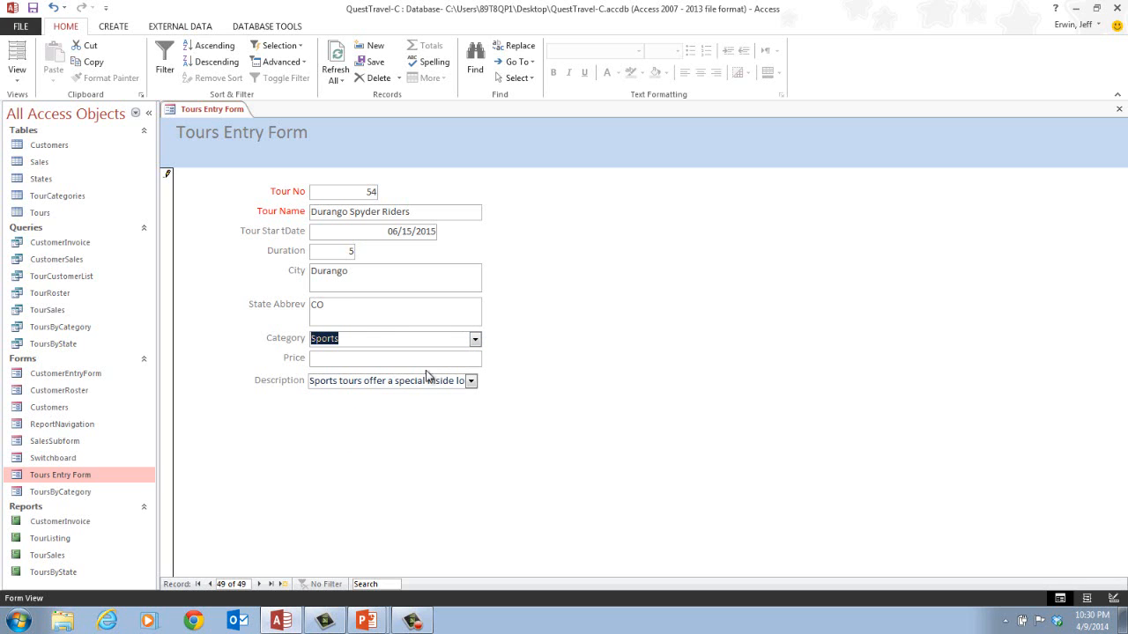
pyautogui.click(380, 358)
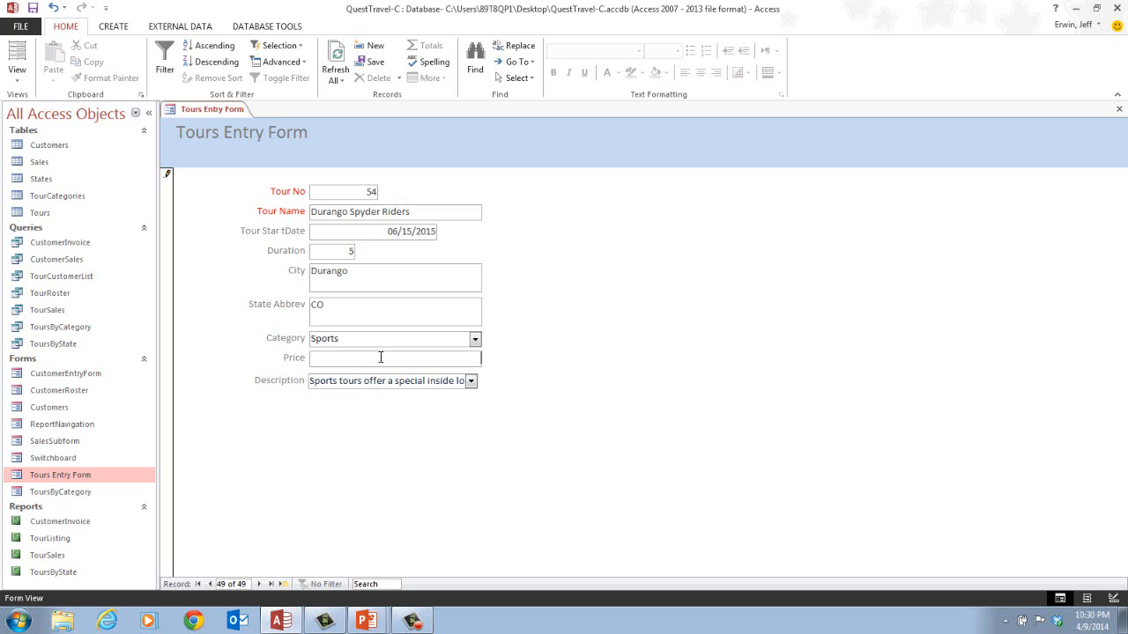
pyautogui.write('$1,200')
pyautogui.press('Tab')
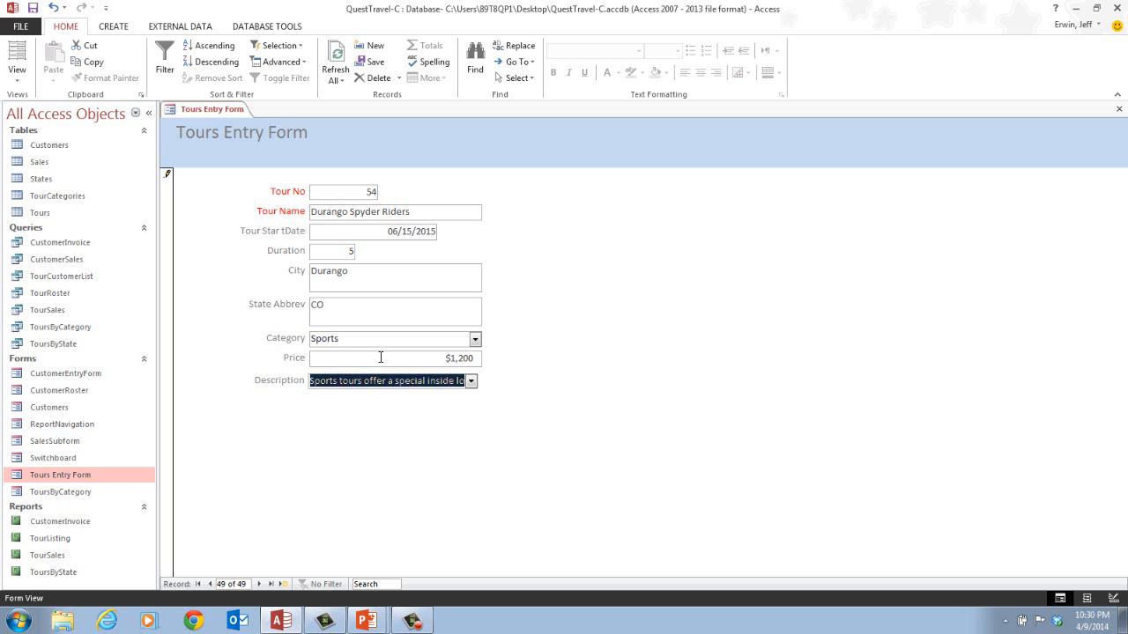